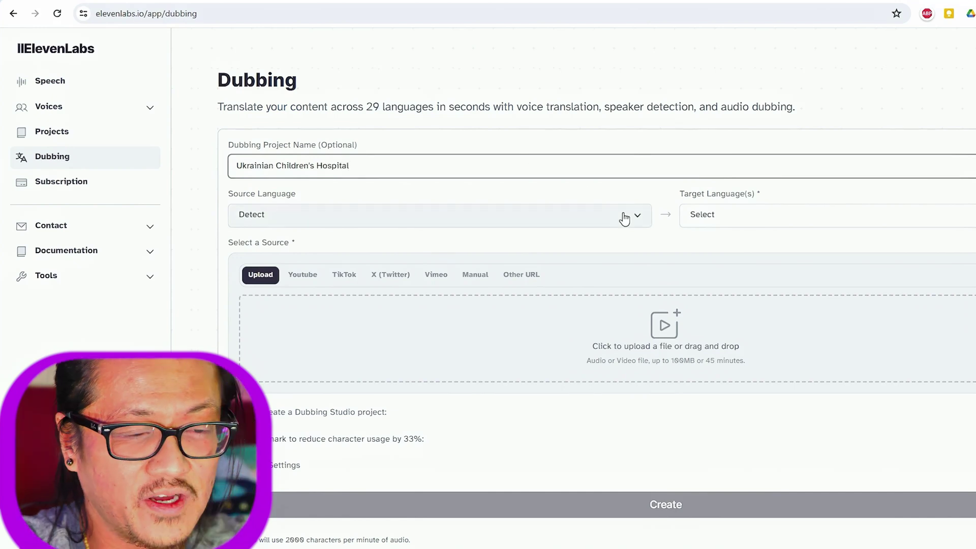
# Step: Keep the source language on Detect, set the target to English, and open the upload browser
pyautogui.click(583, 226)
pyautogui.moveTo(646, 253); pyautogui.dragTo(758, 243)
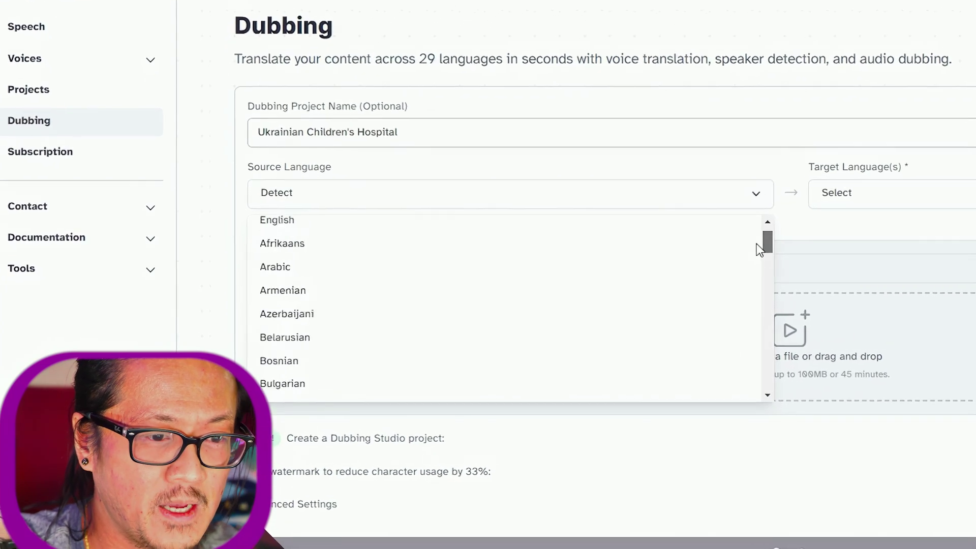
pyautogui.click(844, 208)
pyautogui.click(834, 209)
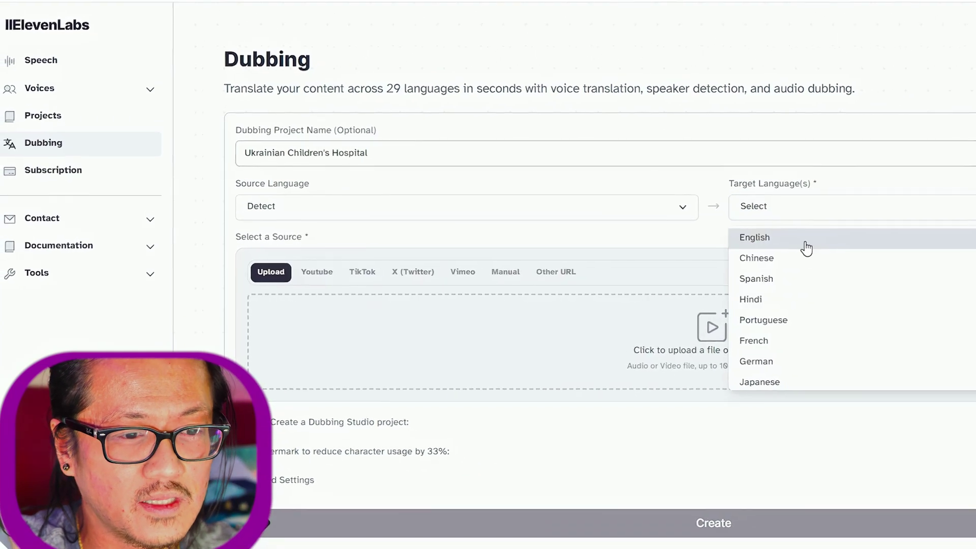
pyautogui.click(474, 301)
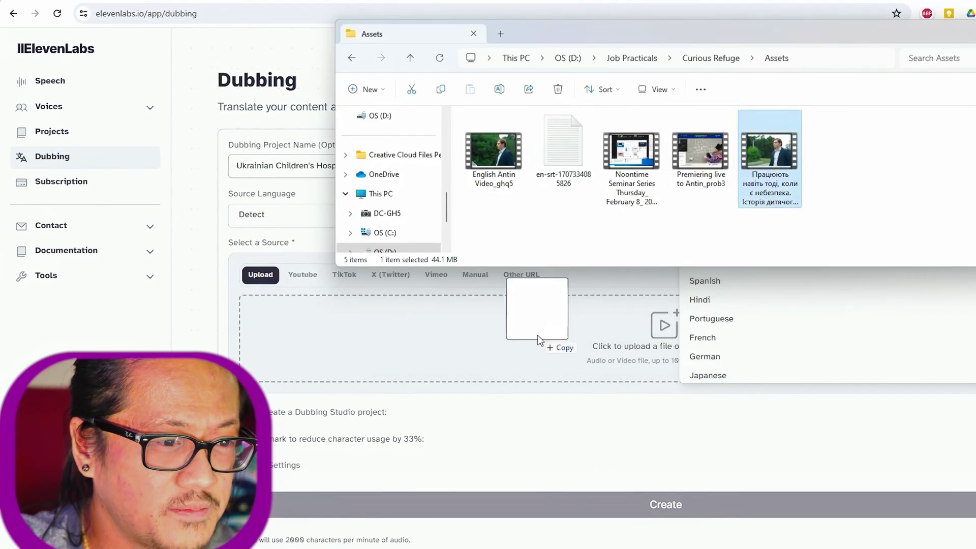
# Step: Upload the Ukrainian hospital interview video (46.3 MB), create the English dub, and scrub its preview
pyautogui.moveTo(539, 339); pyautogui.dragTo(544, 342)
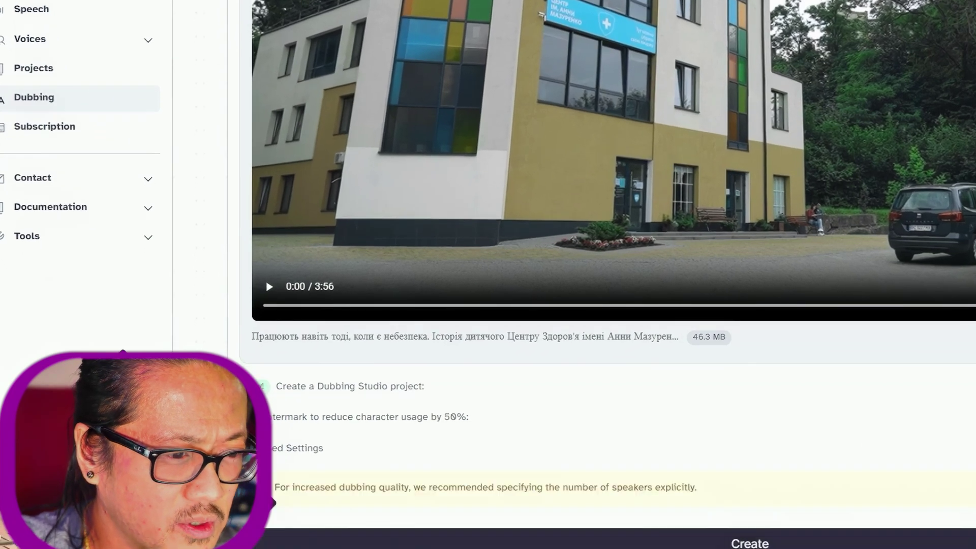
pyautogui.click(808, 541)
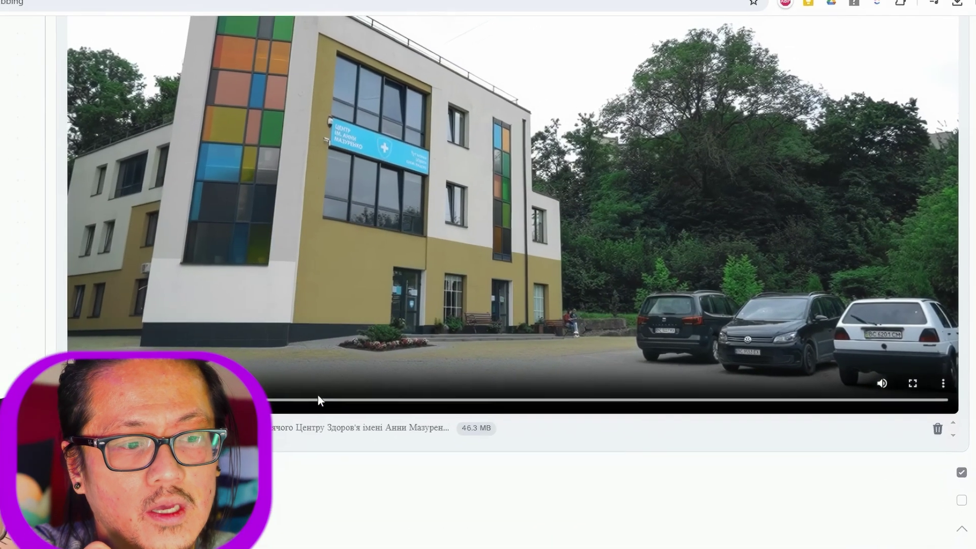
pyautogui.click(275, 400)
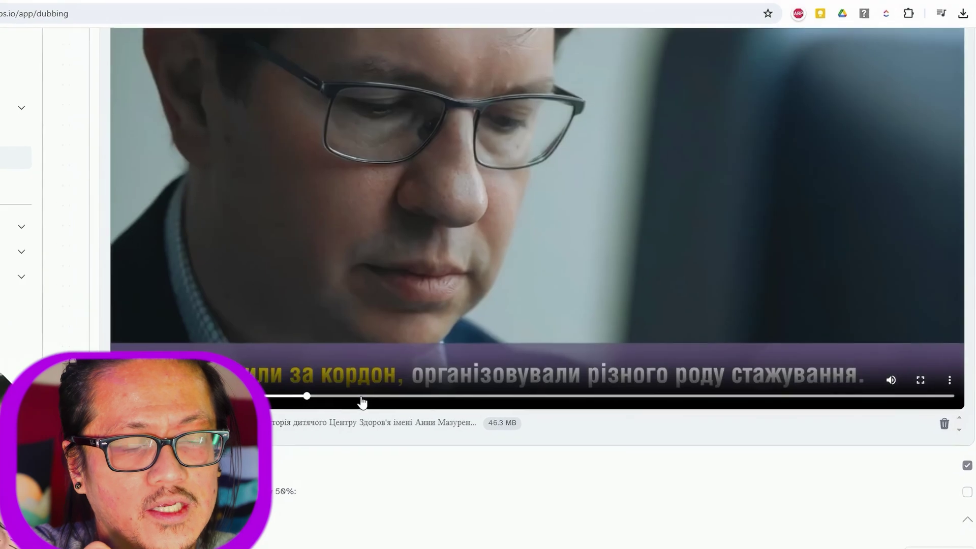
pyautogui.moveTo(503, 402); pyautogui.dragTo(639, 412)
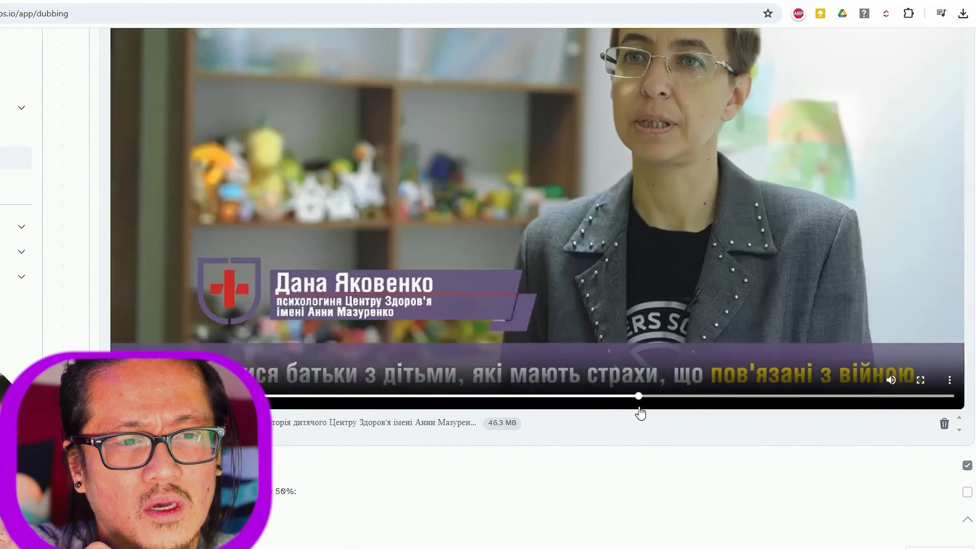
pyautogui.click(765, 399)
pyautogui.scroll(2, 809, 422)
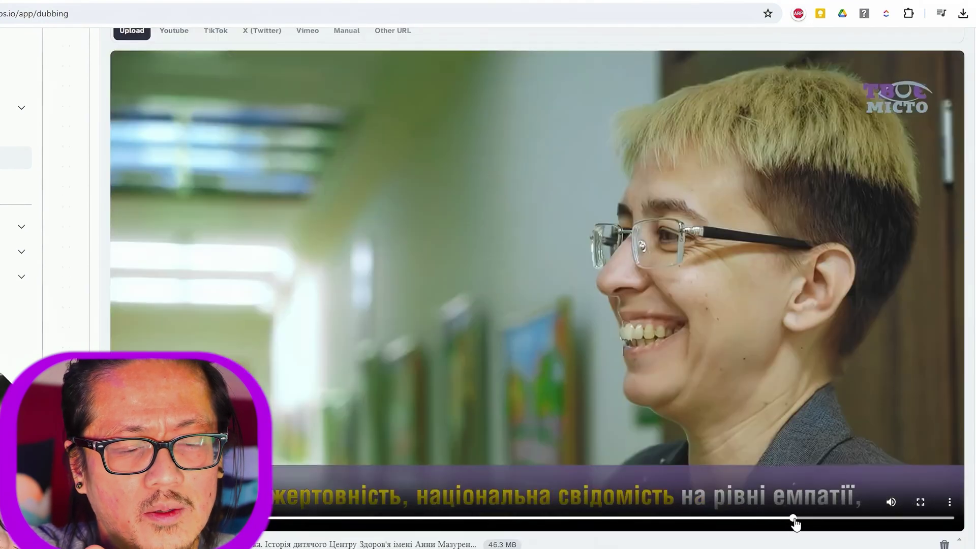
pyautogui.scroll(-5, 871, 538)
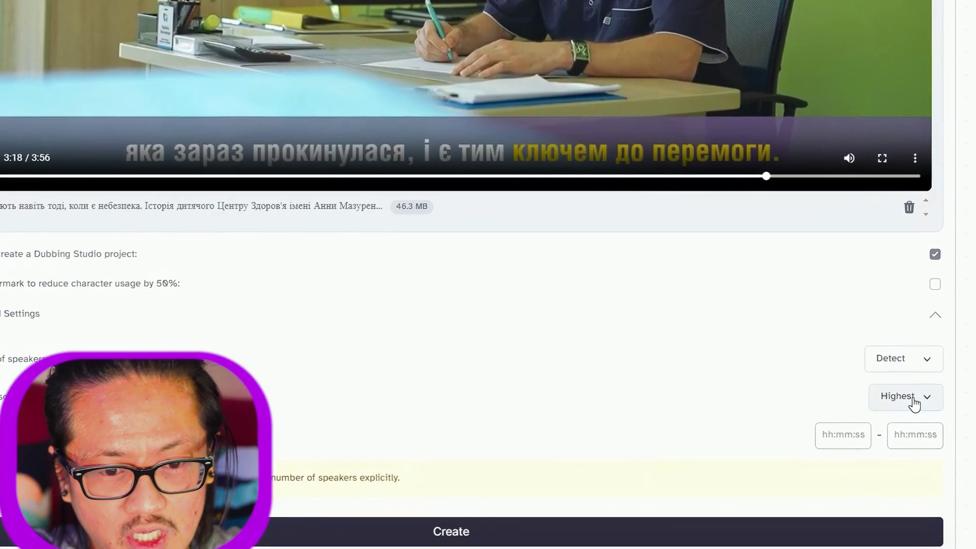
# Step: Check Advanced Settings (speakers Detect, resolution Highest) while the Antin Ukraine Video dub is prepared
pyautogui.scroll(-5, 646, 416)
pyautogui.scroll(3, 661, 417)
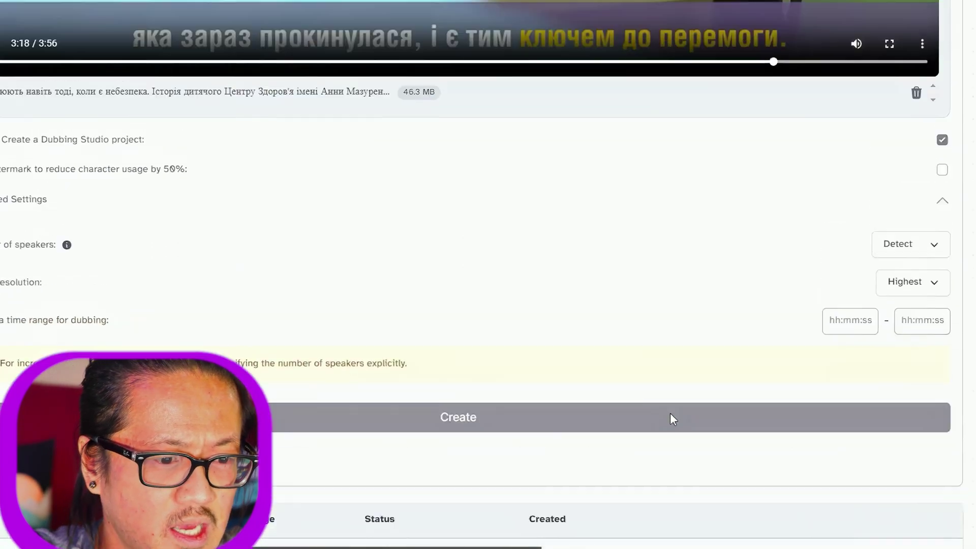
pyautogui.scroll(-2, 669, 427)
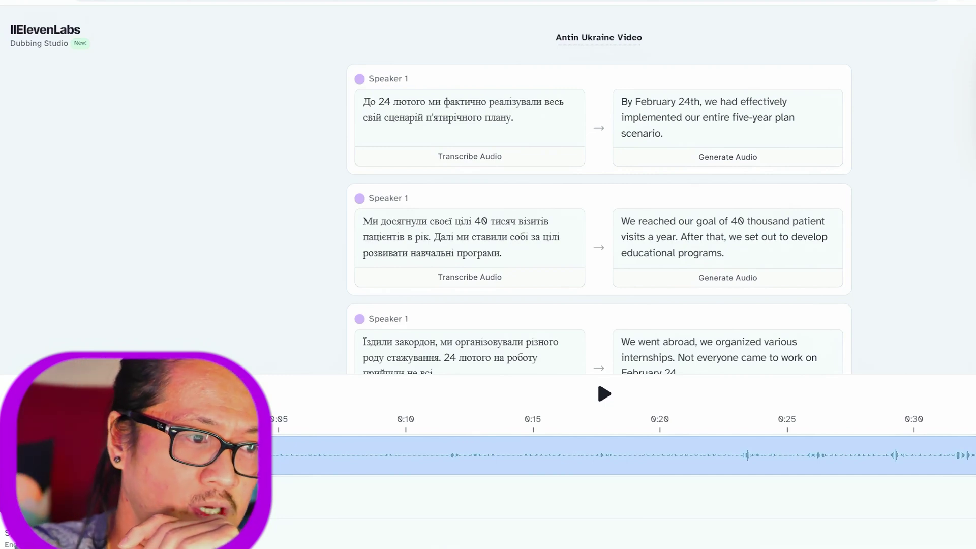
pyautogui.scroll(-6, 497, 164)
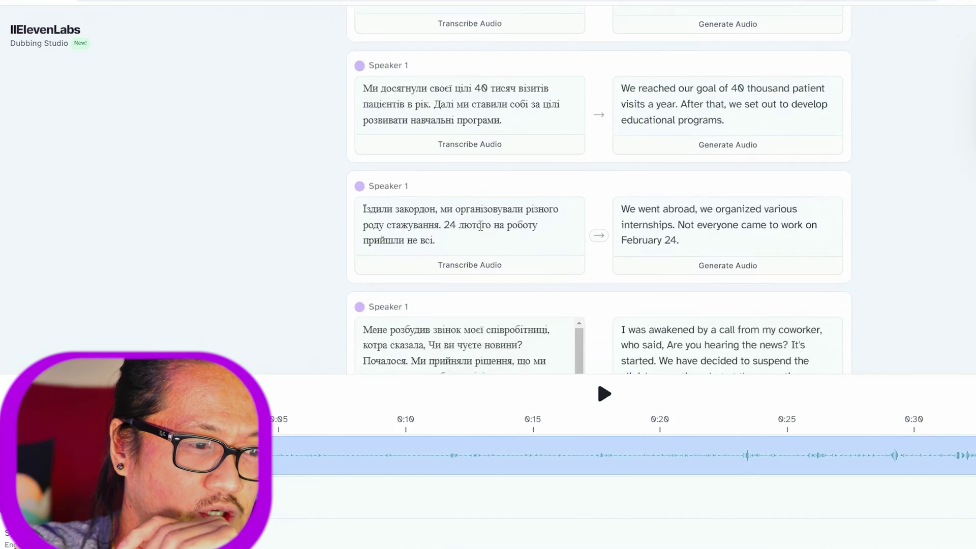
pyautogui.scroll(-6, 489, 291)
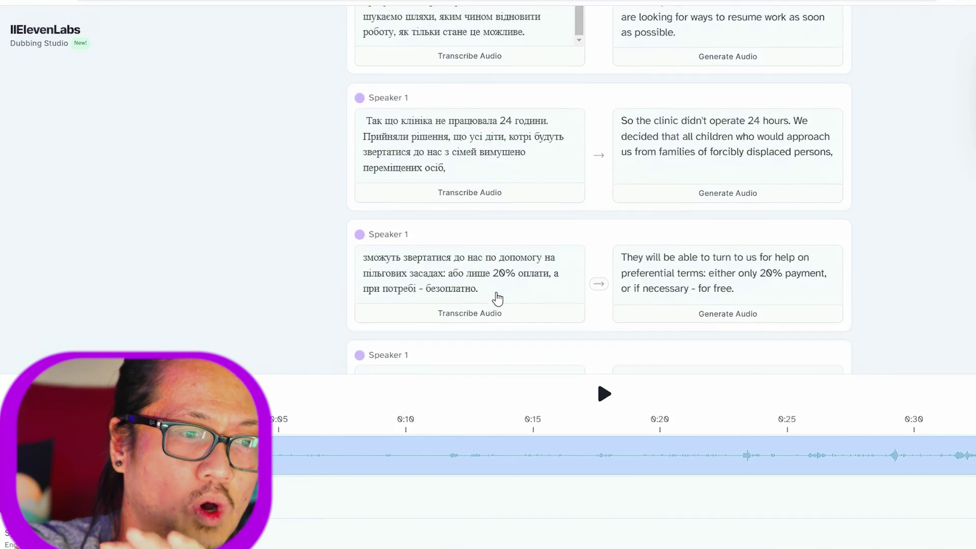
pyautogui.scroll(-1, 499, 294)
pyautogui.scroll(12, 499, 303)
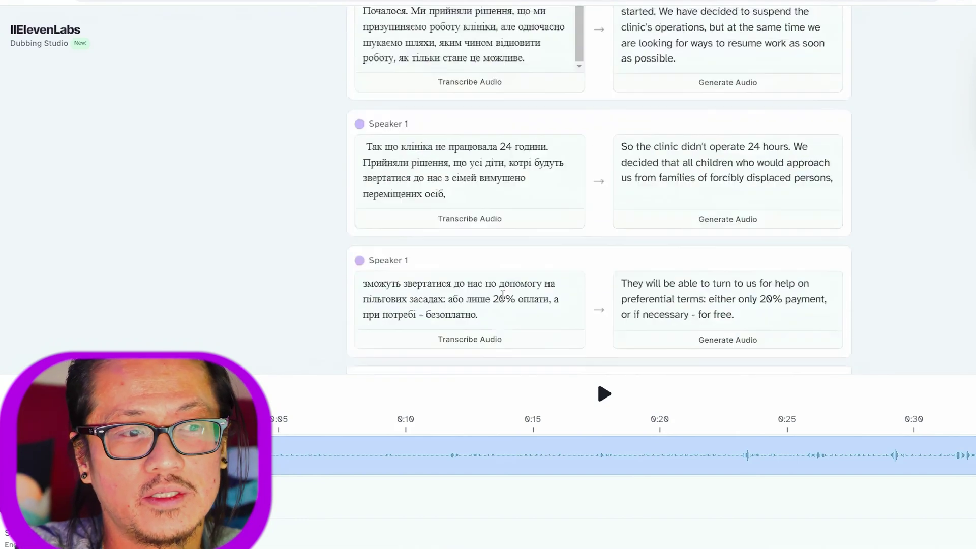
pyautogui.scroll(1, 503, 300)
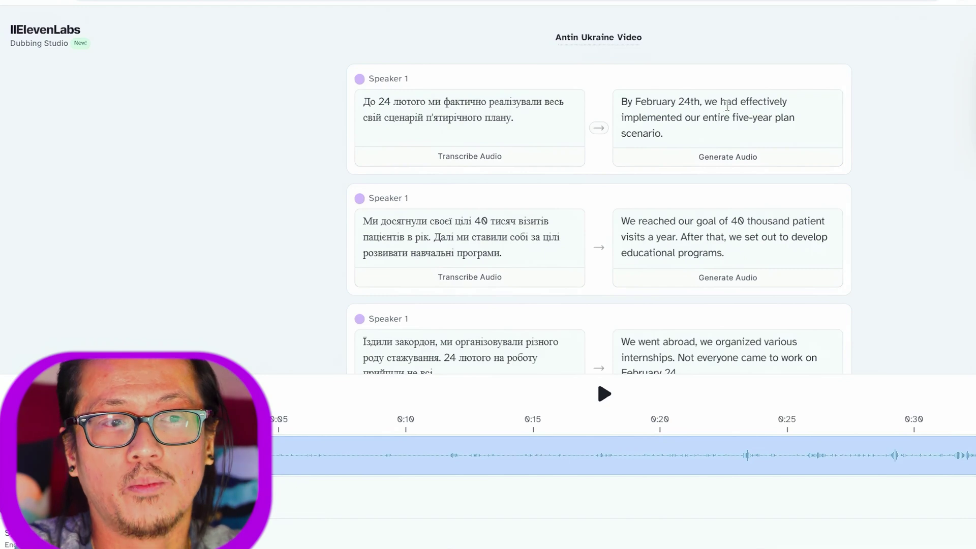
pyautogui.scroll(-2, 734, 137)
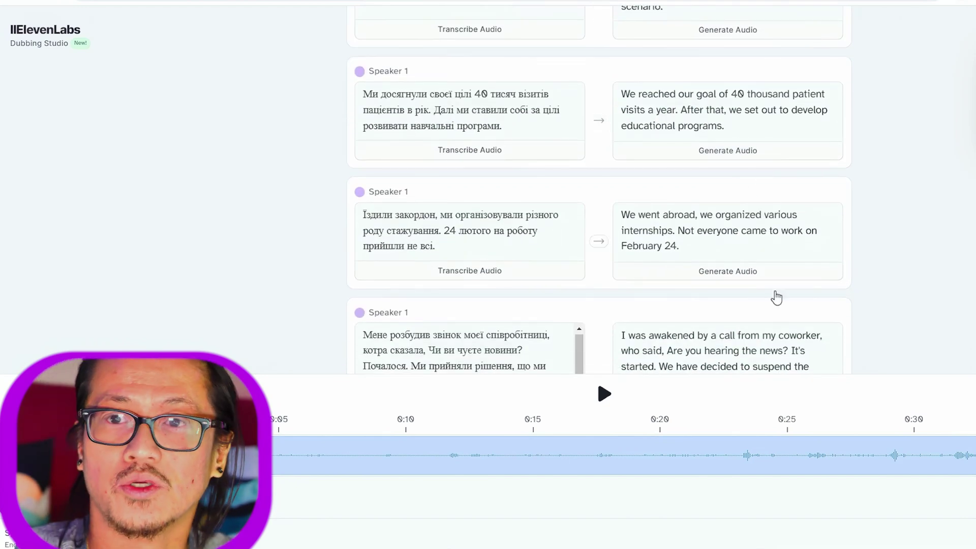
pyautogui.scroll(2, 775, 297)
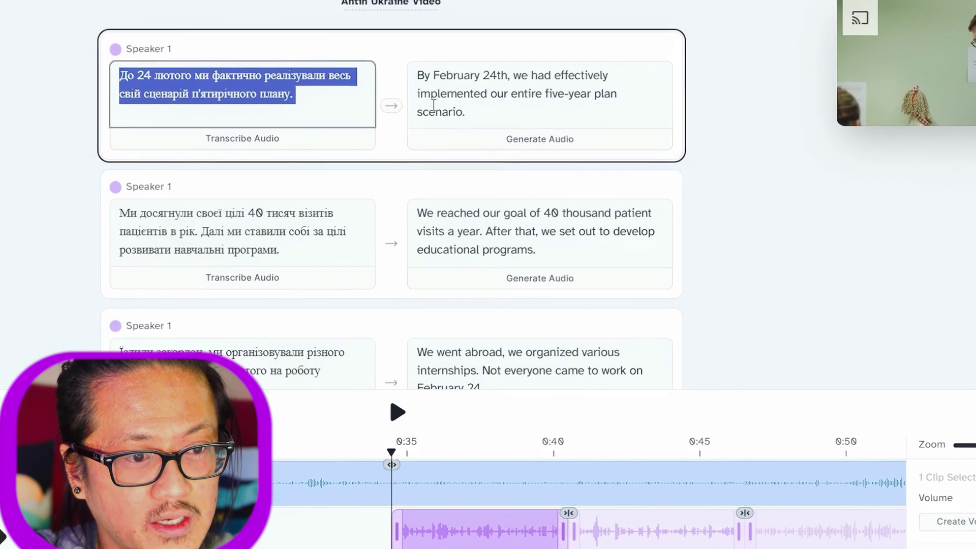
# Step: Regenerate the first line's English as 'By February 24, we had essentially implemented…' and play it
pyautogui.click(389, 108)
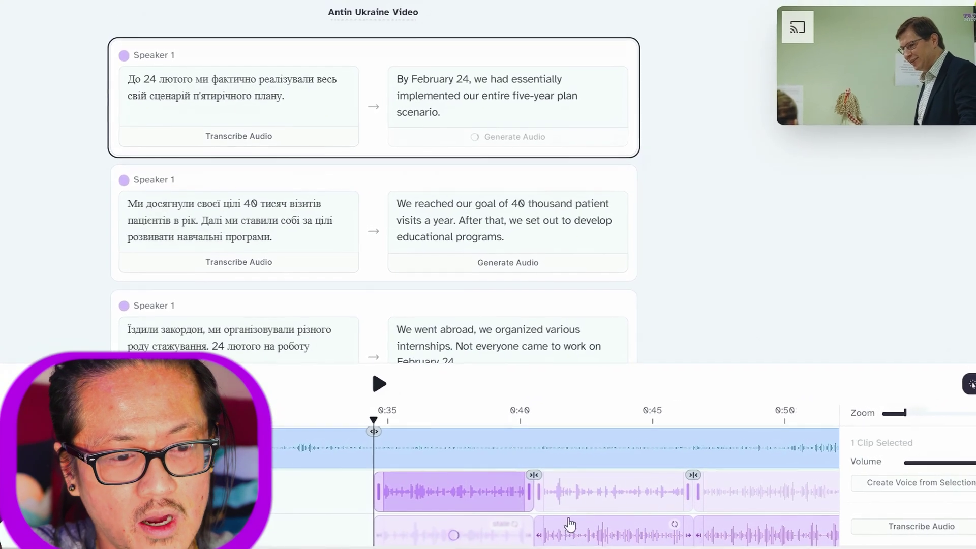
pyautogui.hscroll(10, 371, 371)
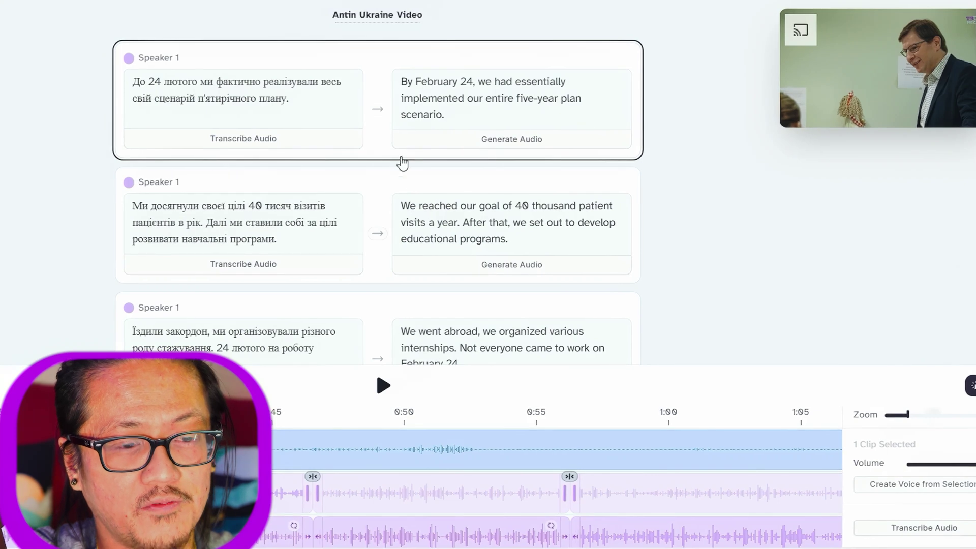
pyautogui.scroll(-1, 324, 206)
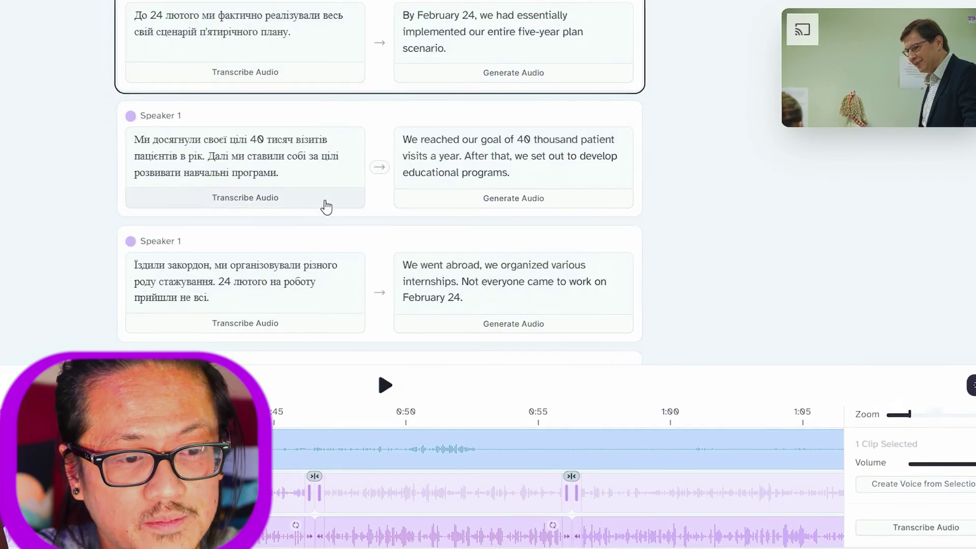
pyautogui.scroll(-5, 294, 259)
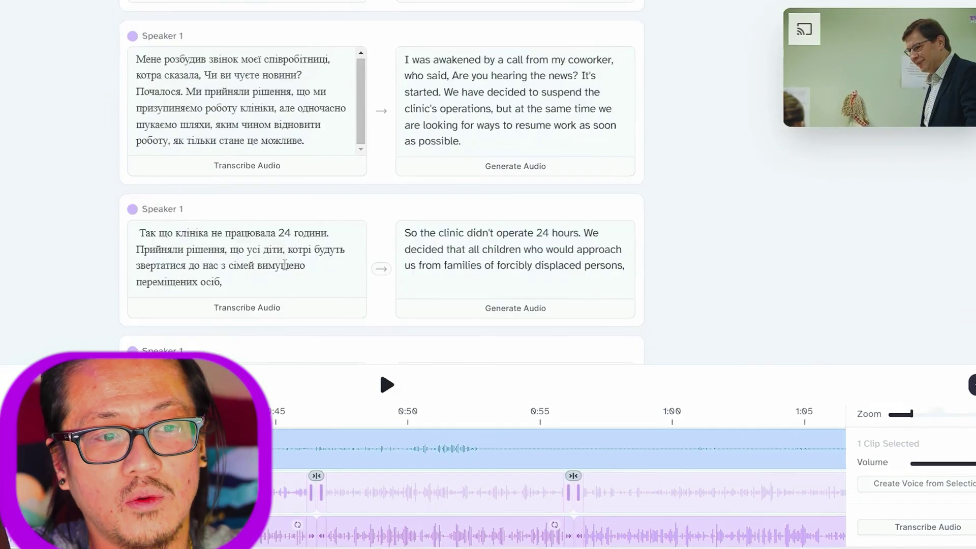
pyautogui.scroll(-3, 284, 265)
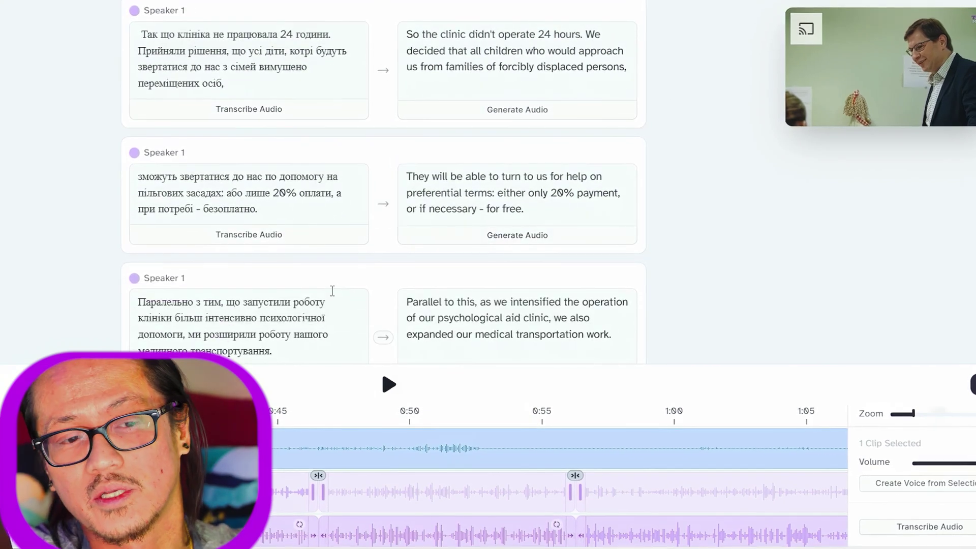
pyautogui.scroll(-5, 332, 290)
pyautogui.click(428, 134)
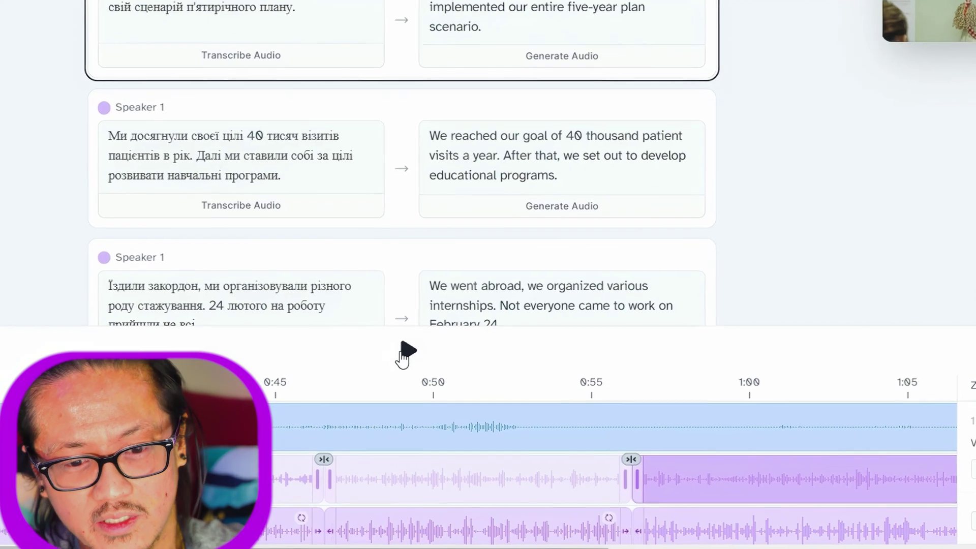
pyautogui.click(404, 352)
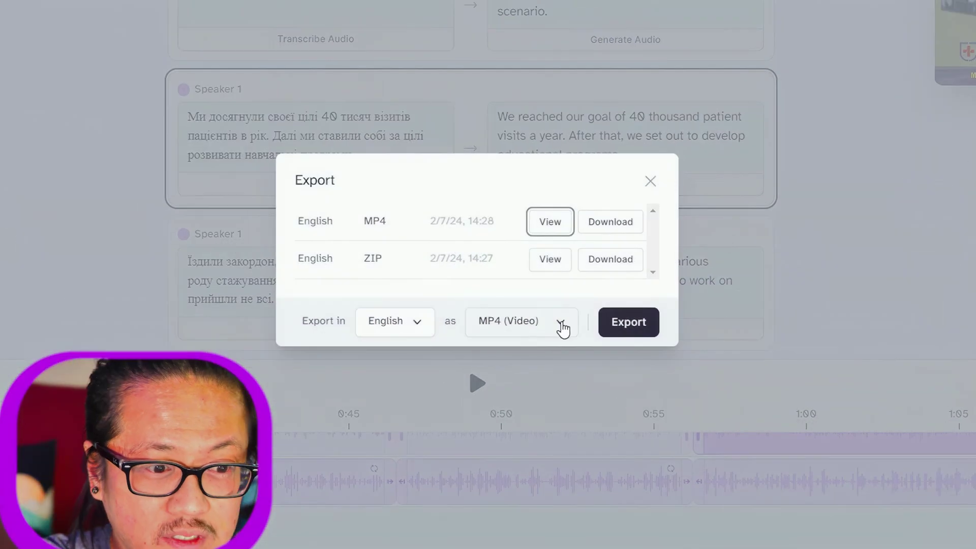
# Step: Review the English MP4 and ZIP exports and the SRT Captions format option, then close Export
pyautogui.click(561, 323)
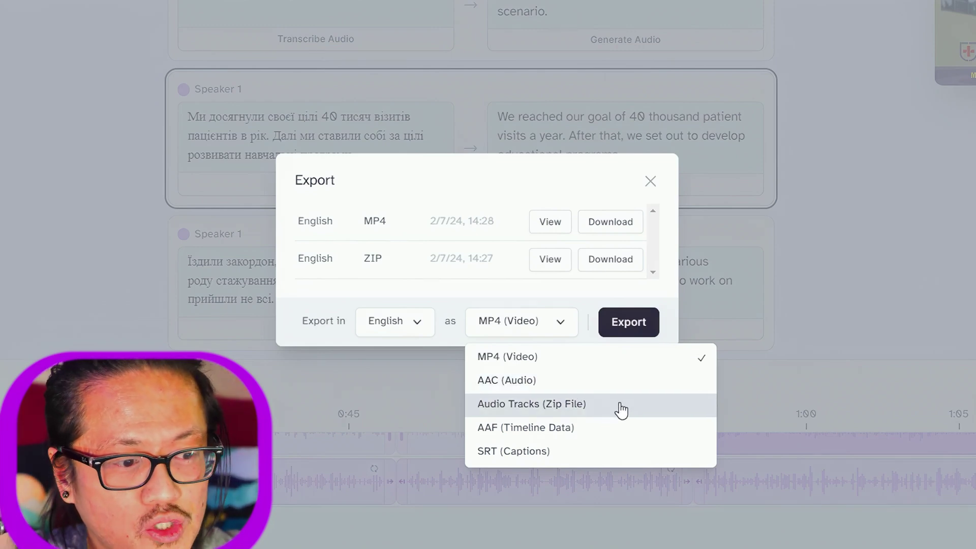
pyautogui.click(834, 350)
pyautogui.click(832, 410)
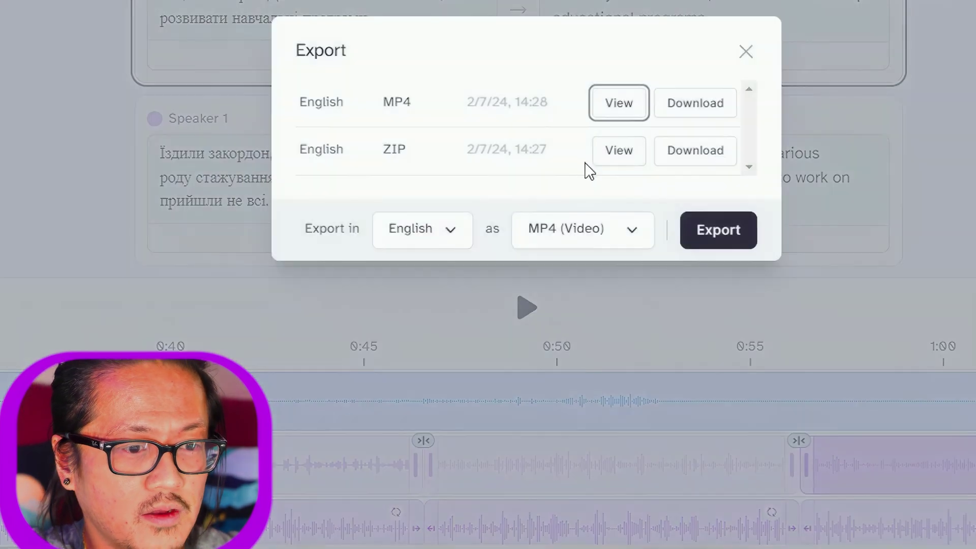
pyautogui.click(630, 230)
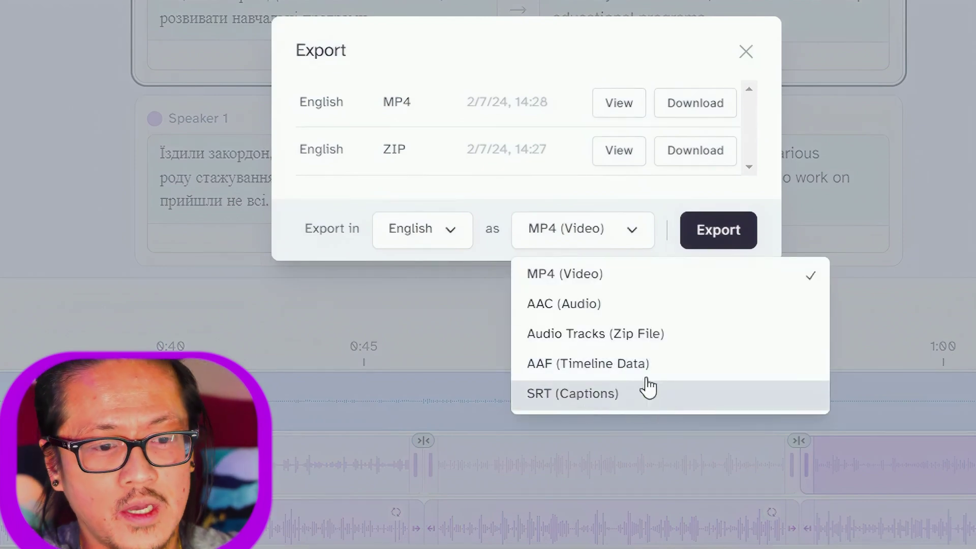
pyautogui.press('Escape')
pyautogui.click(746, 52)
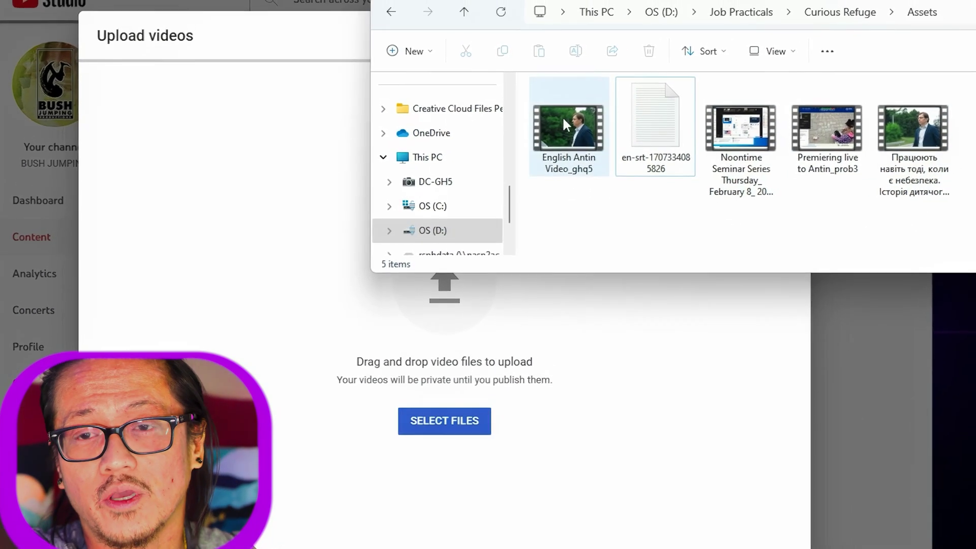
# Step: Upload English Antin Video_ghq5.mp4 to YouTube Studio and open its English subtitles in the editor
pyautogui.click(564, 123)
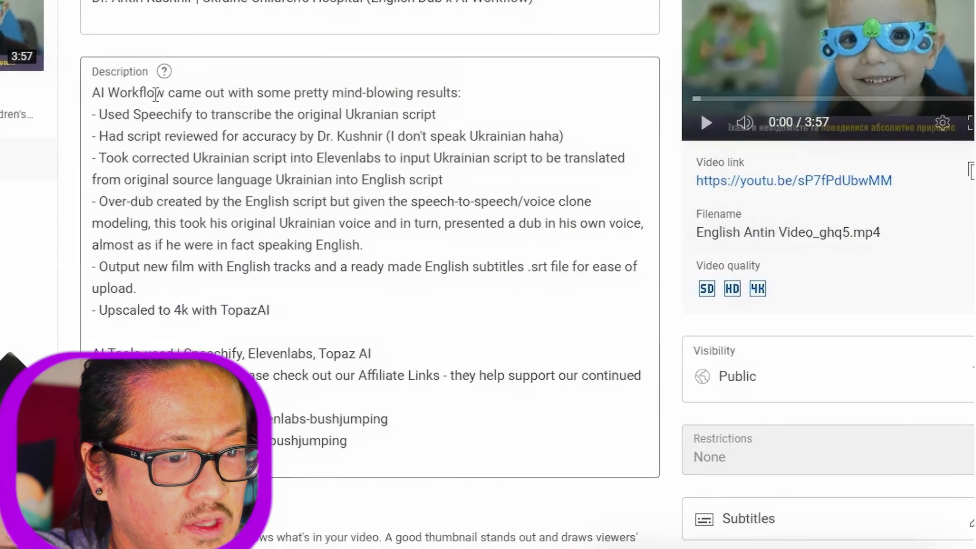
pyautogui.scroll(-2, 379, 335)
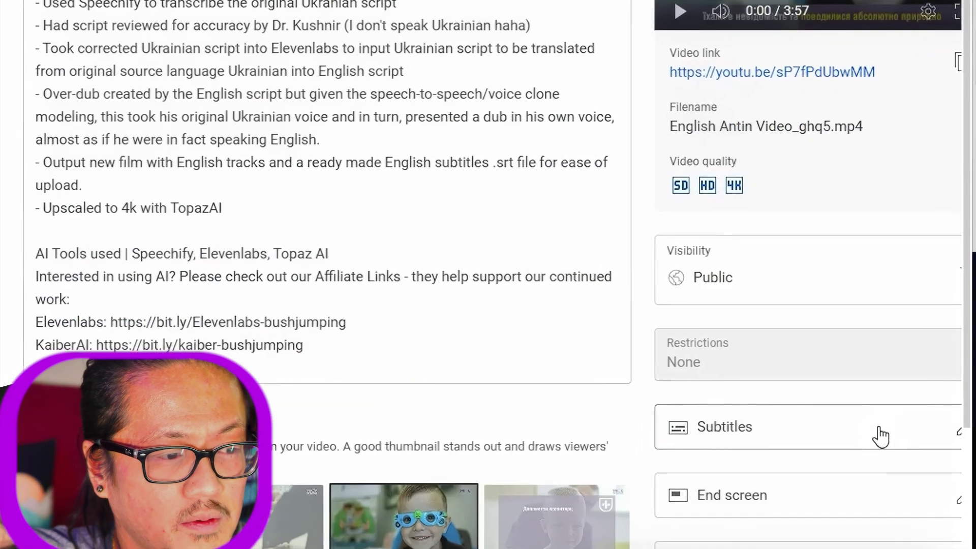
pyautogui.click(899, 455)
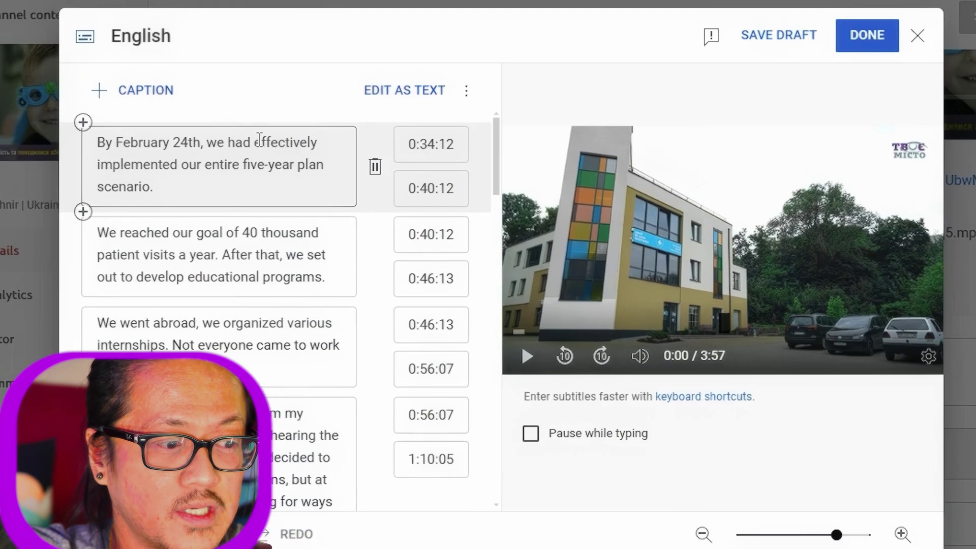
# Step: Jump the subtitle preview to about 0:44 and play it to check caption timing
pyautogui.click(506, 324)
pyautogui.click(615, 345)
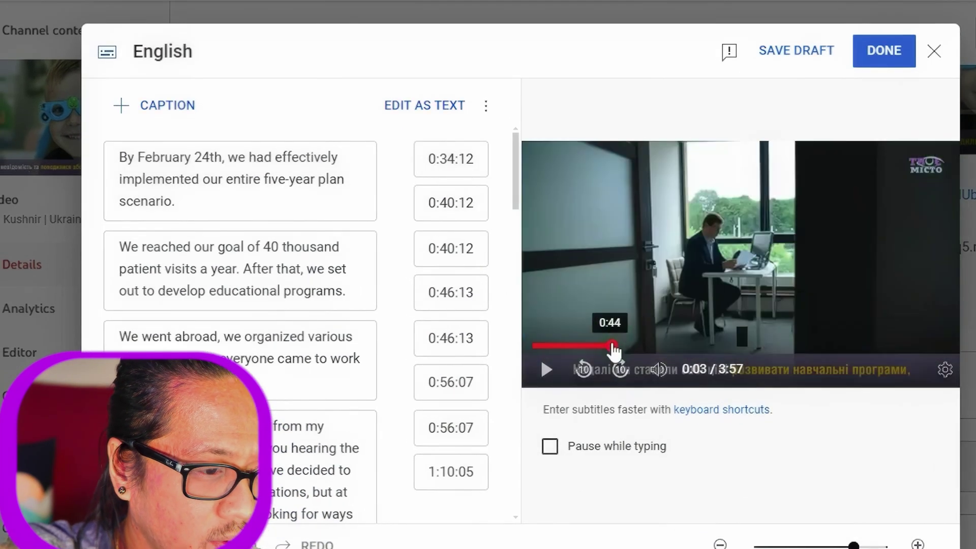
pyautogui.click(548, 369)
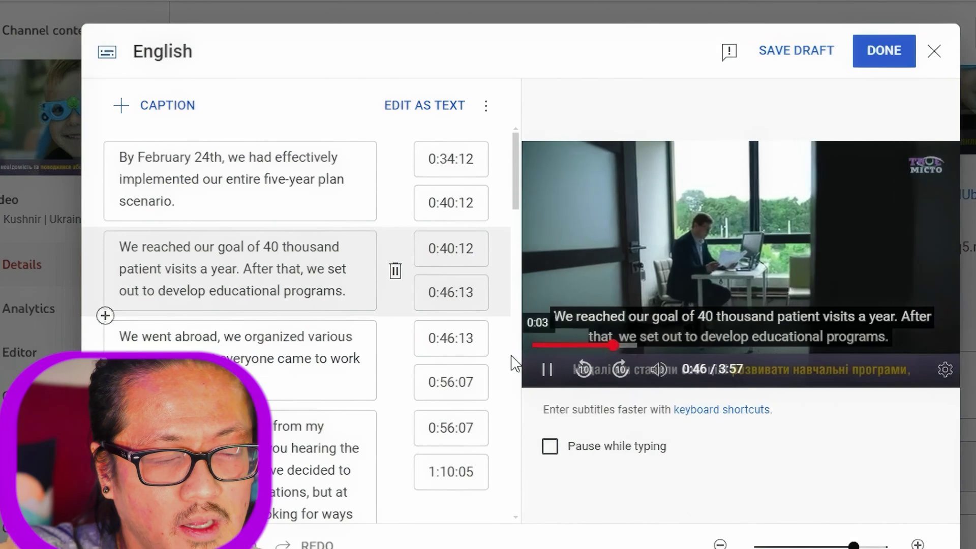